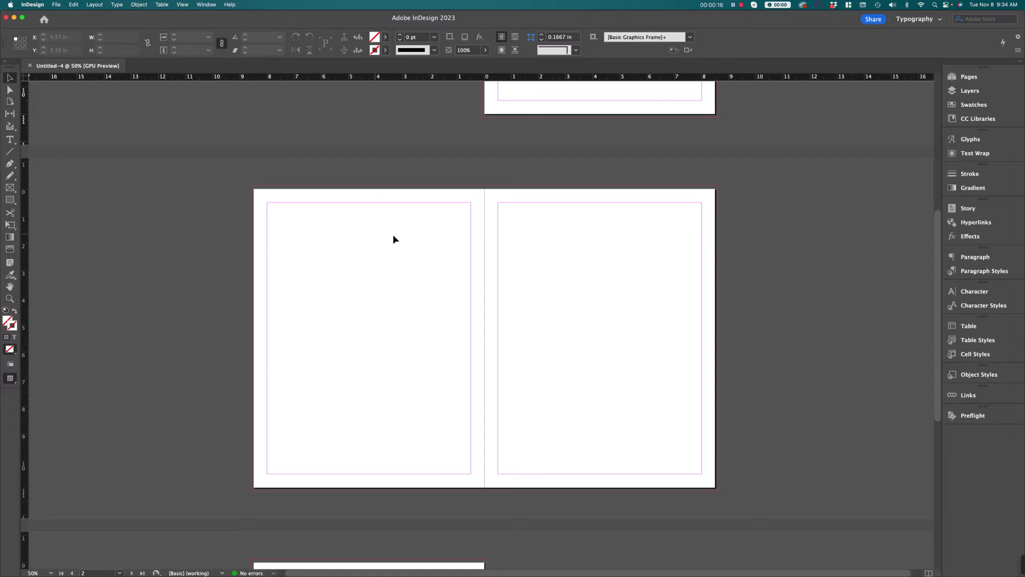
Draw a 7.5 by 10 in text frame filling the margins of the spread's left page.
click(9, 141)
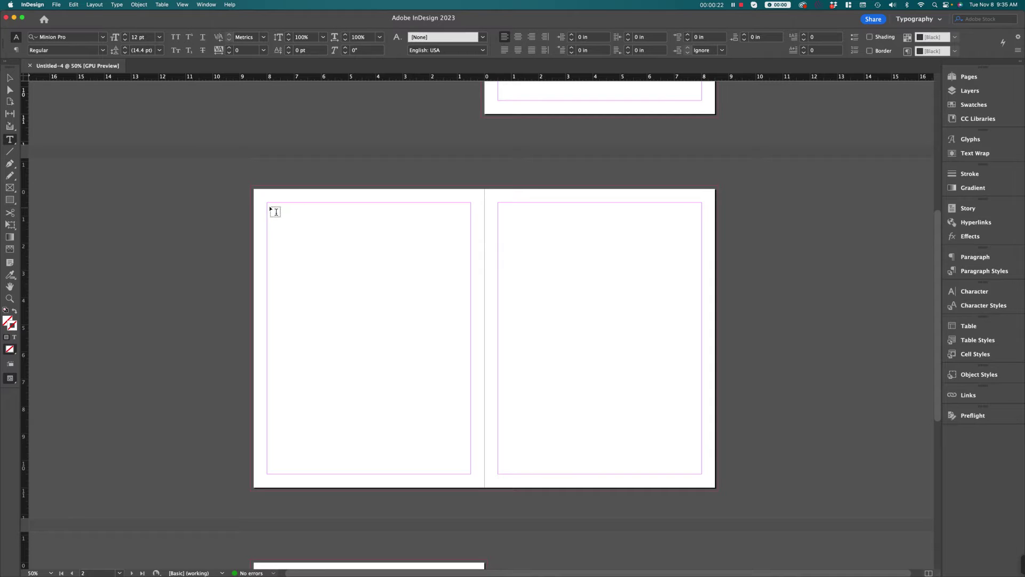
drag(274, 208, 470, 473)
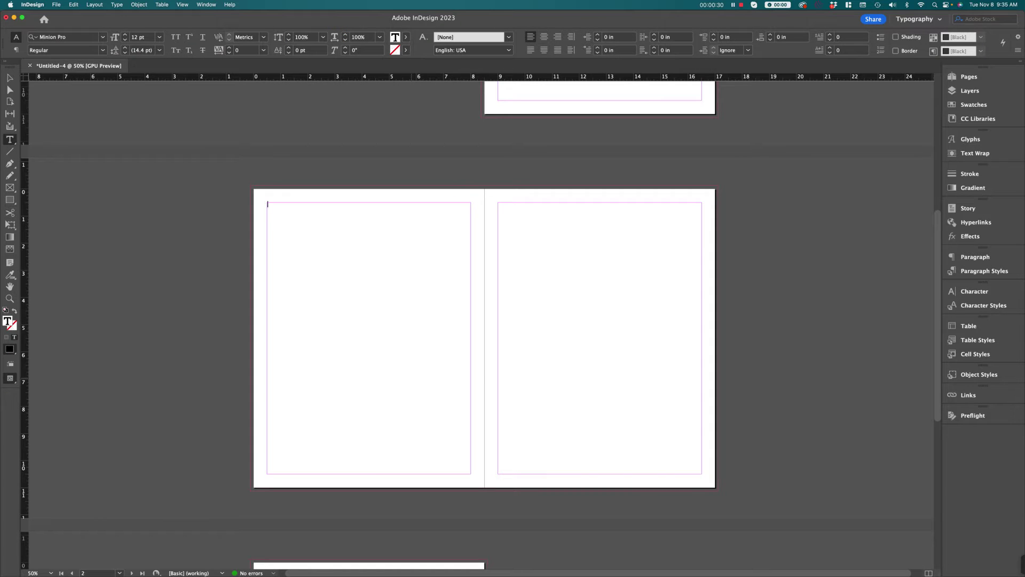
Enter sample text in the left page's frame and delete it all.
text(M)
text(Typing)
drag(286, 211, 259, 183)
key(BackSpace)
Place iPhone Sell Sheet Copy.docx in the left page's text frame with import options turned off.
click(56, 6)
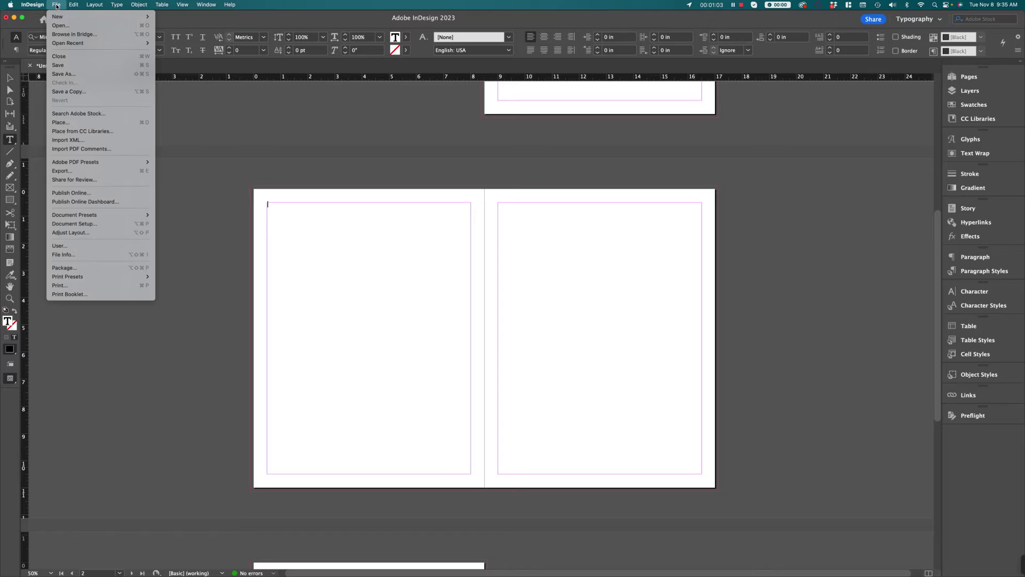
click(57, 126)
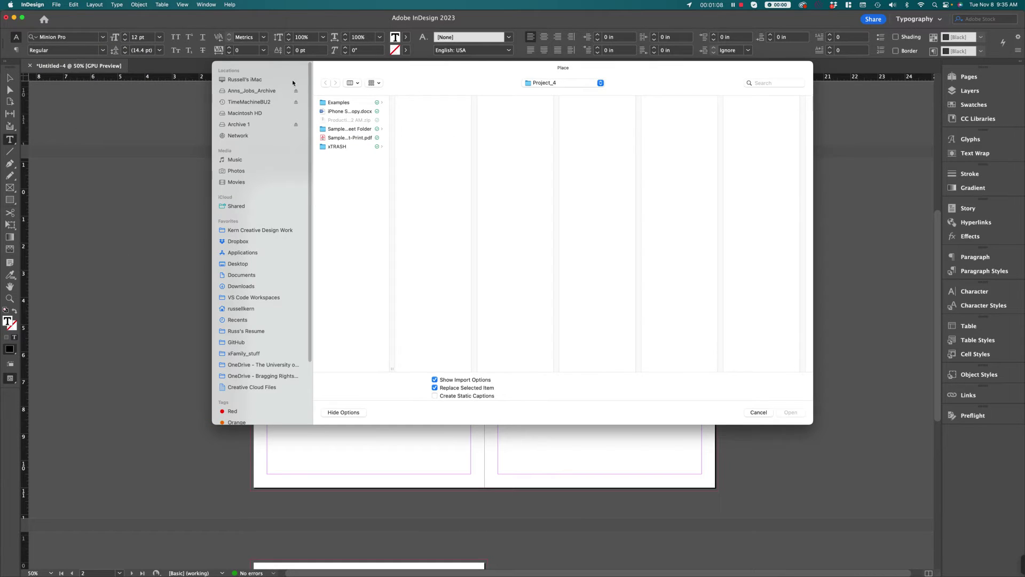
click(336, 112)
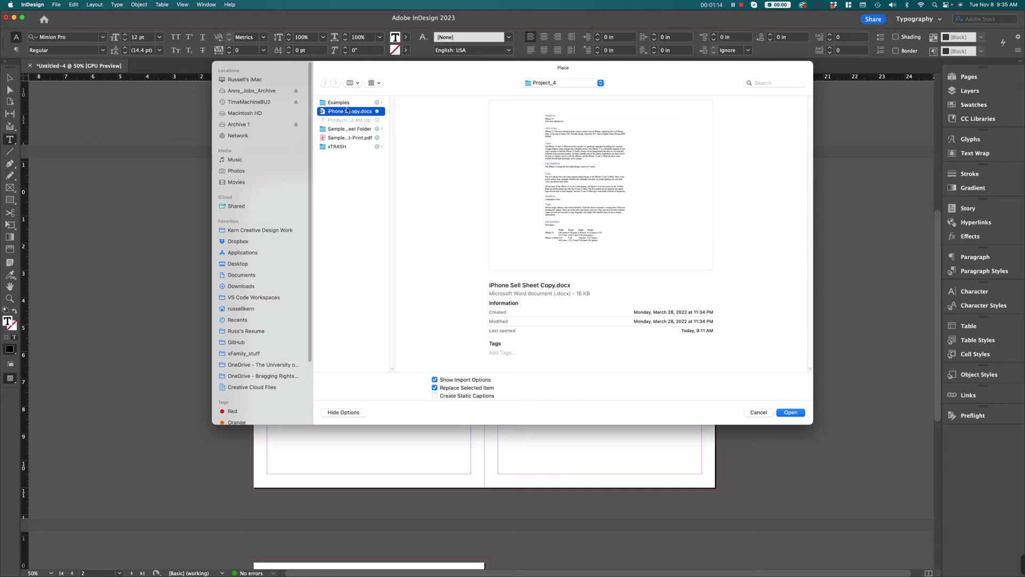
click(474, 380)
click(791, 413)
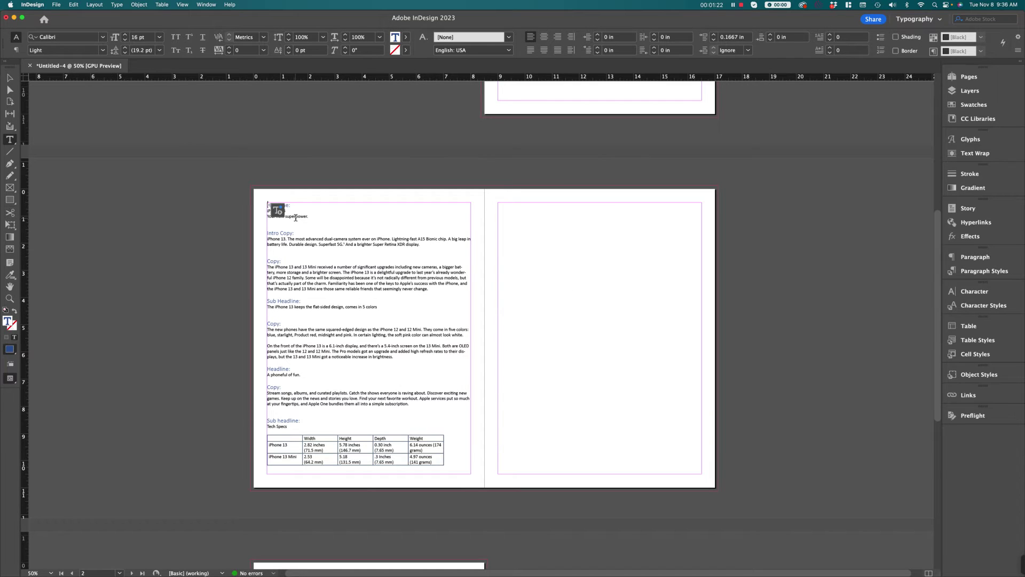
Examine the formatting of the placed headings and copy and the structure of the Tech Specs table.
click(363, 276)
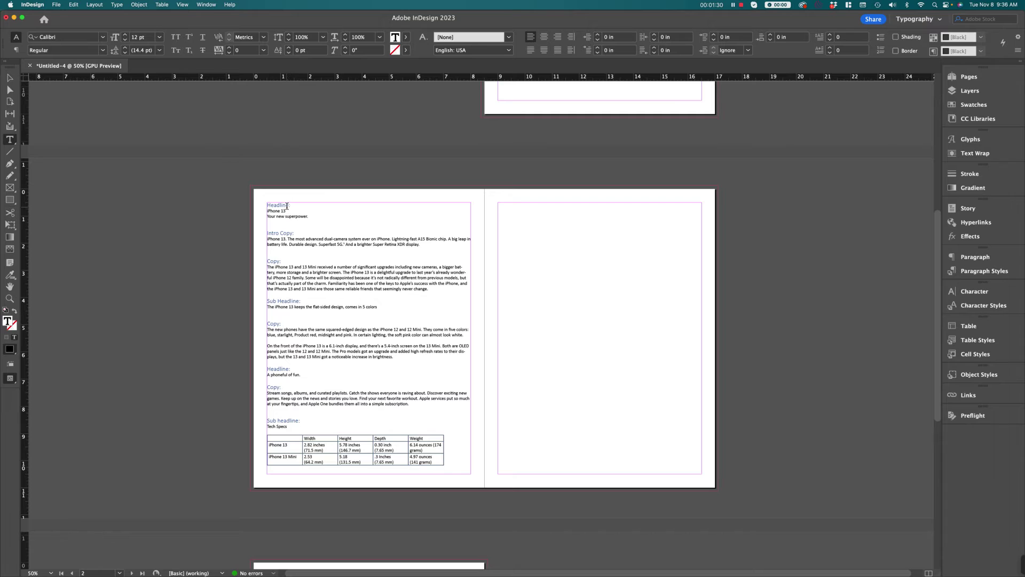
drag(289, 206, 287, 239)
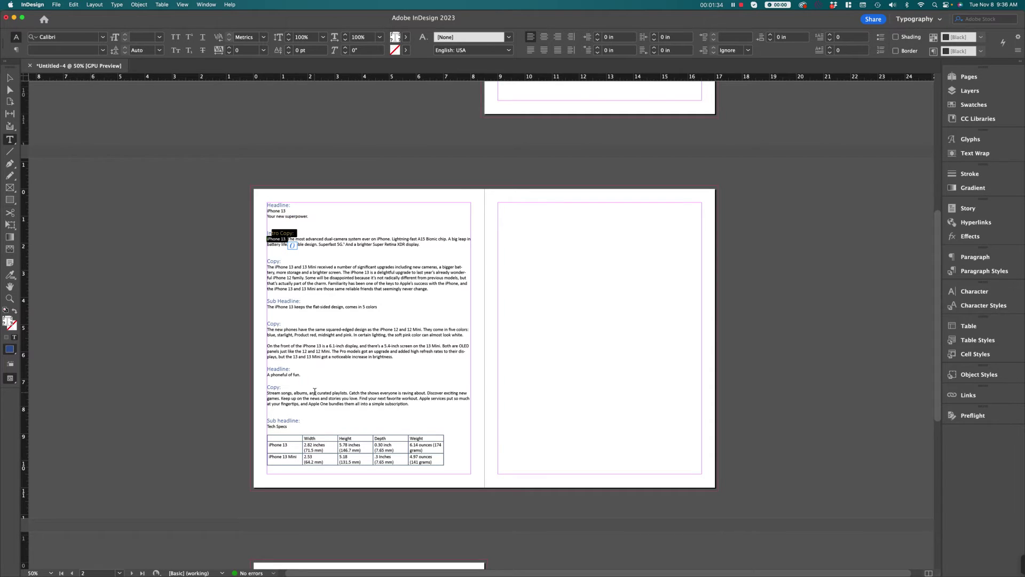
scroll(314, 388, down, 1)
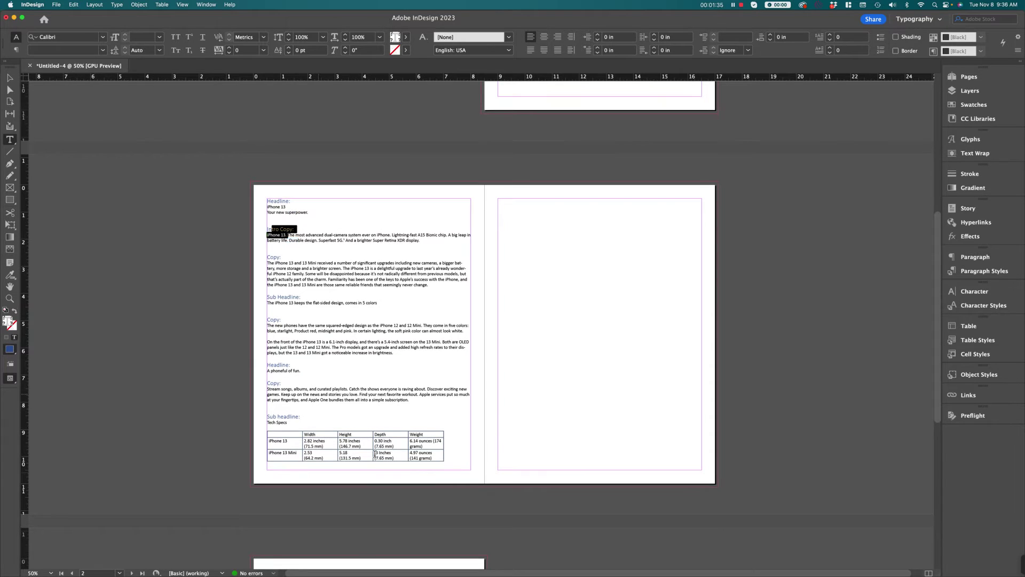
click(452, 459)
drag(451, 459, 315, 437)
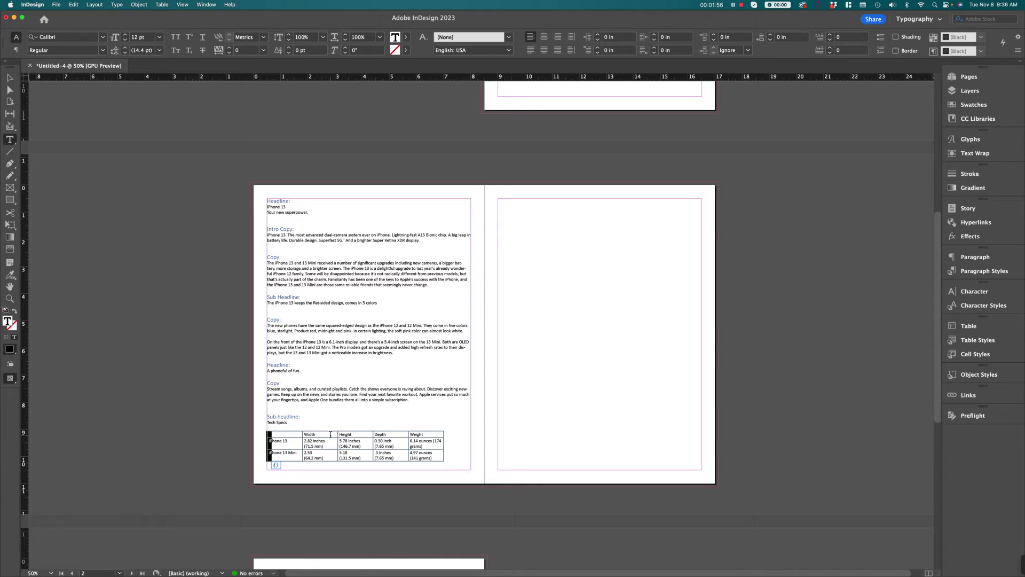
click(280, 222)
Deselect the placed text's frame and draw a new text frame filling the margins of the spread's right page.
click(10, 78)
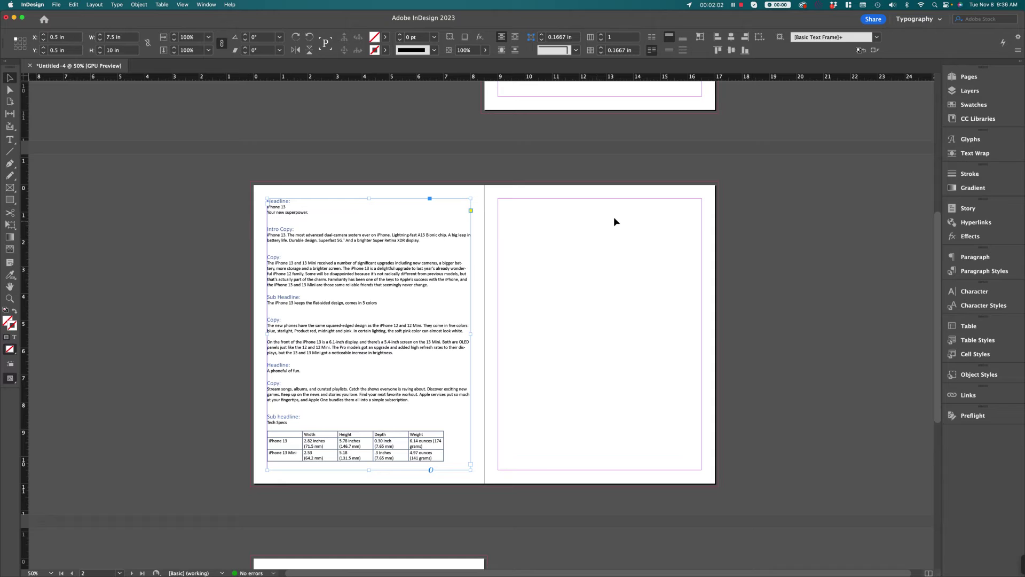
click(585, 223)
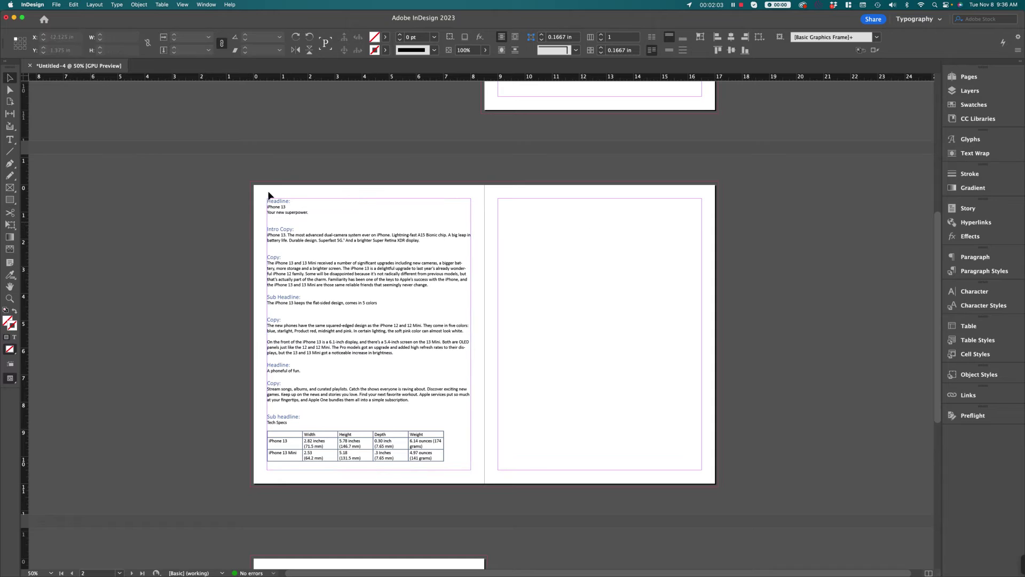
click(11, 140)
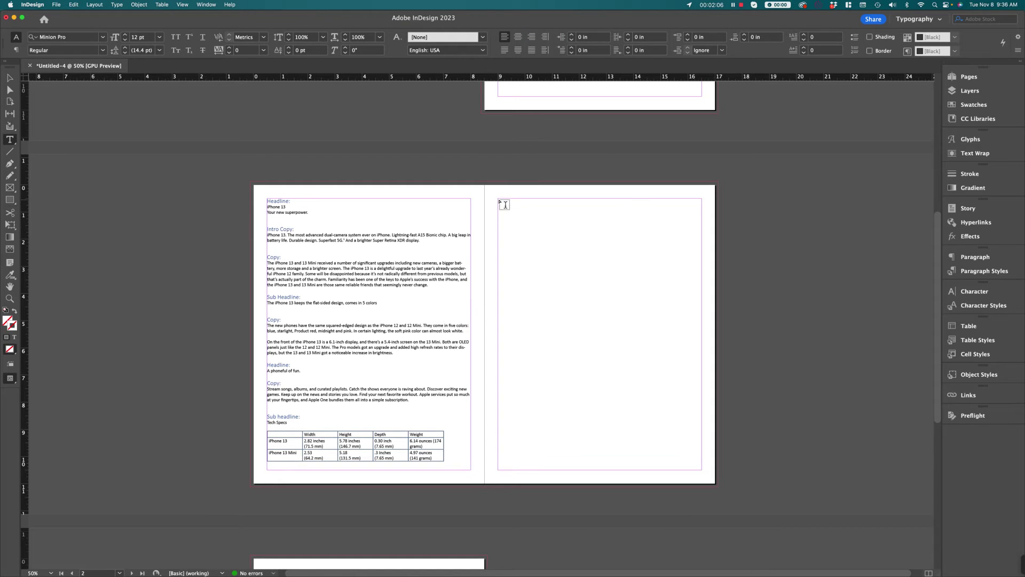
drag(498, 199, 703, 470)
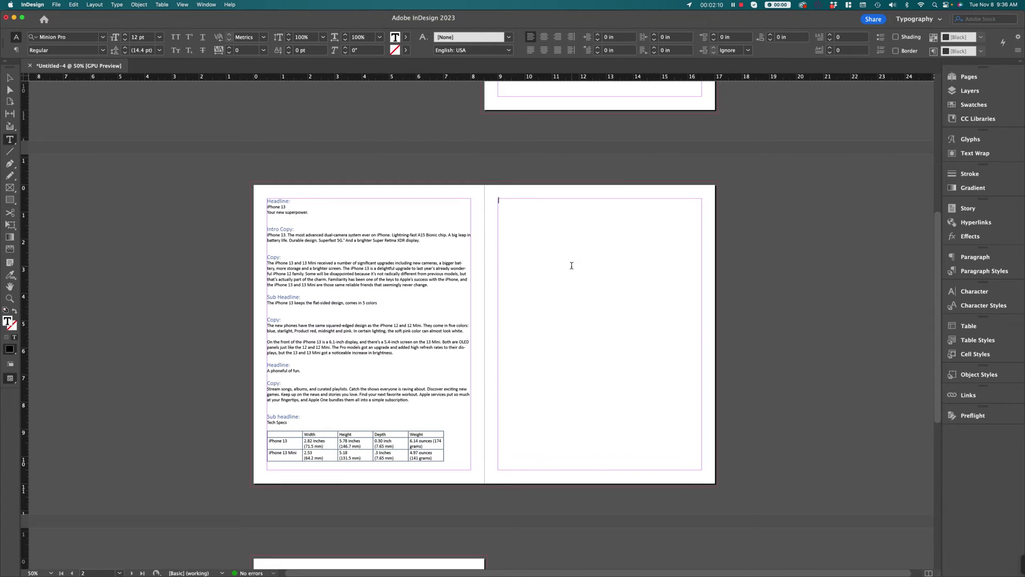
Switch to Word for the complete iPhone Sell Sheet Copy text and paste it into the right page's text frame in InDesign.
key(super+Tab)
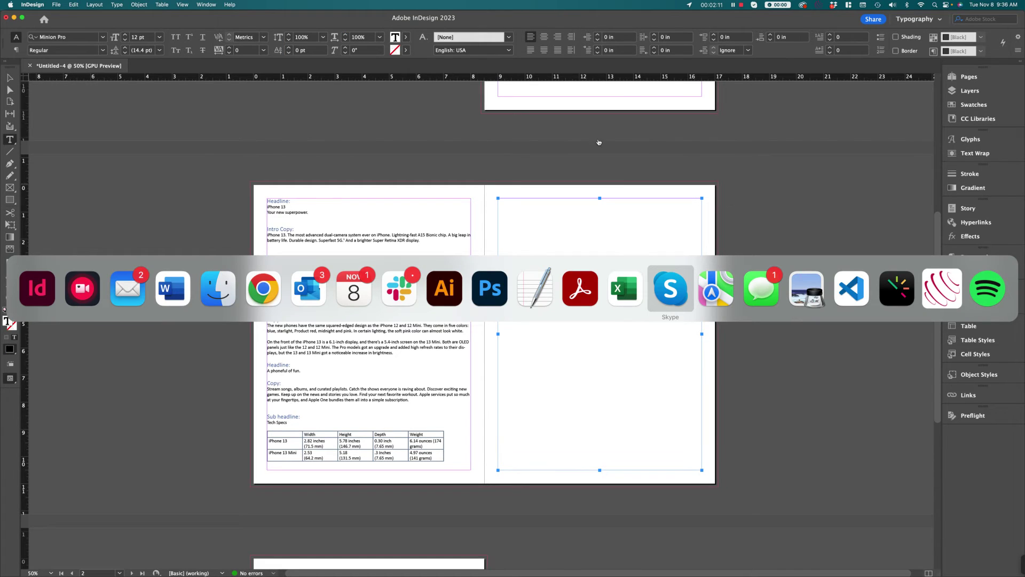
click(166, 291)
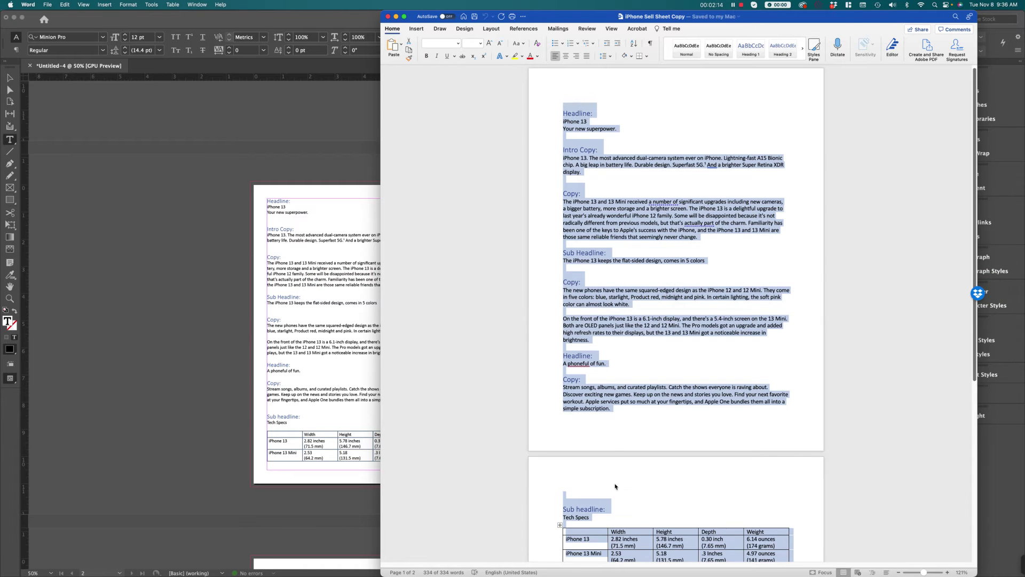
scroll(617, 454, down, 1)
scroll(617, 454, up, 1)
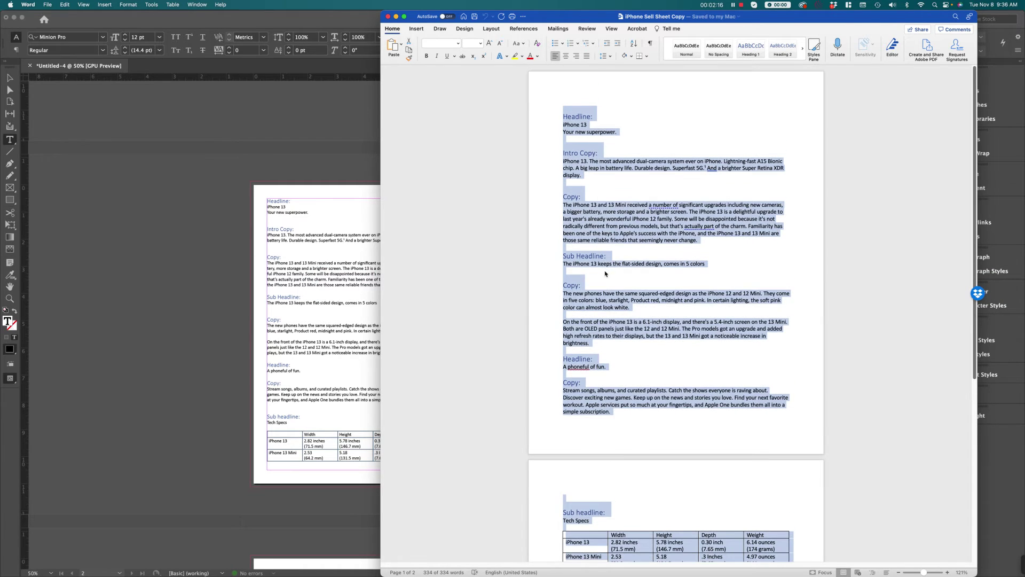
click(330, 158)
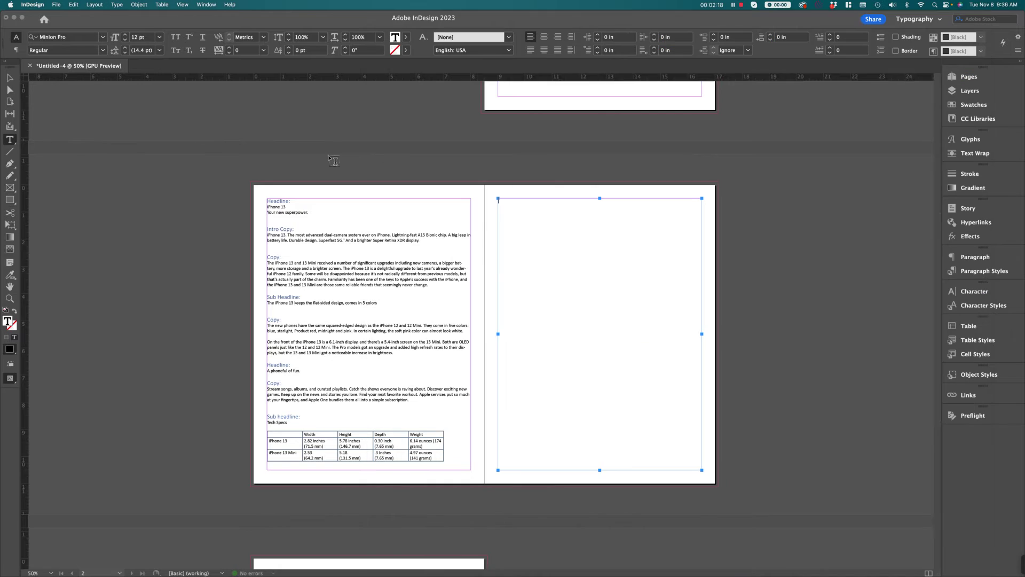
click(547, 302)
key(super+v)
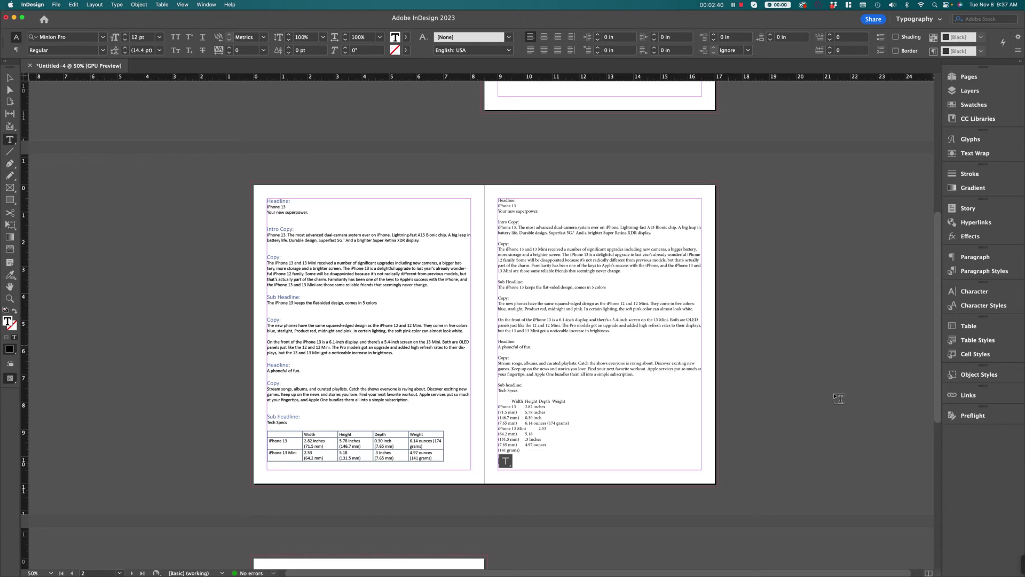
Show the paragraph styles and check the style of the pasted text and Tech Specs rows on the right page.
click(983, 271)
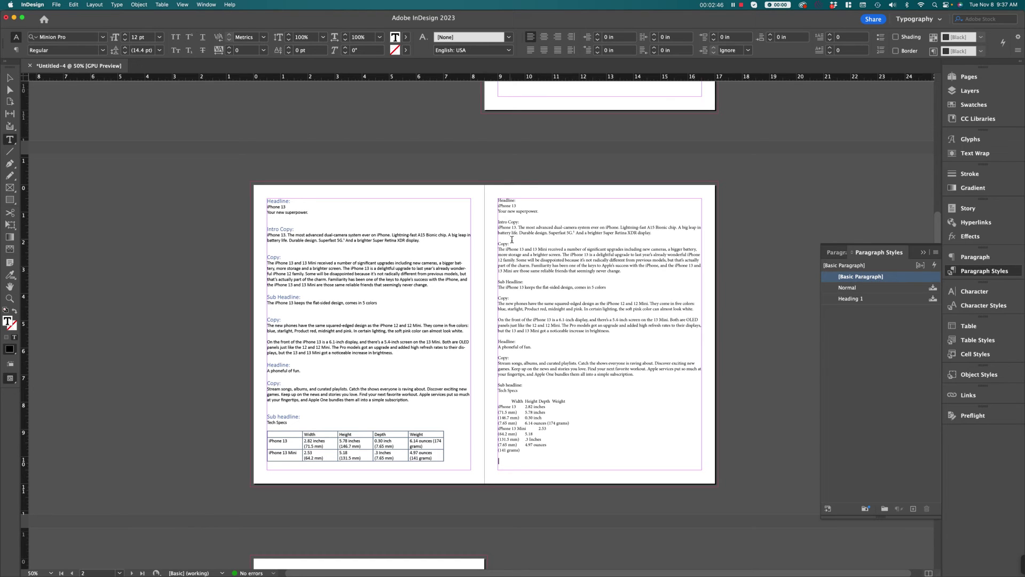
click(507, 275)
click(543, 461)
drag(523, 455, 504, 409)
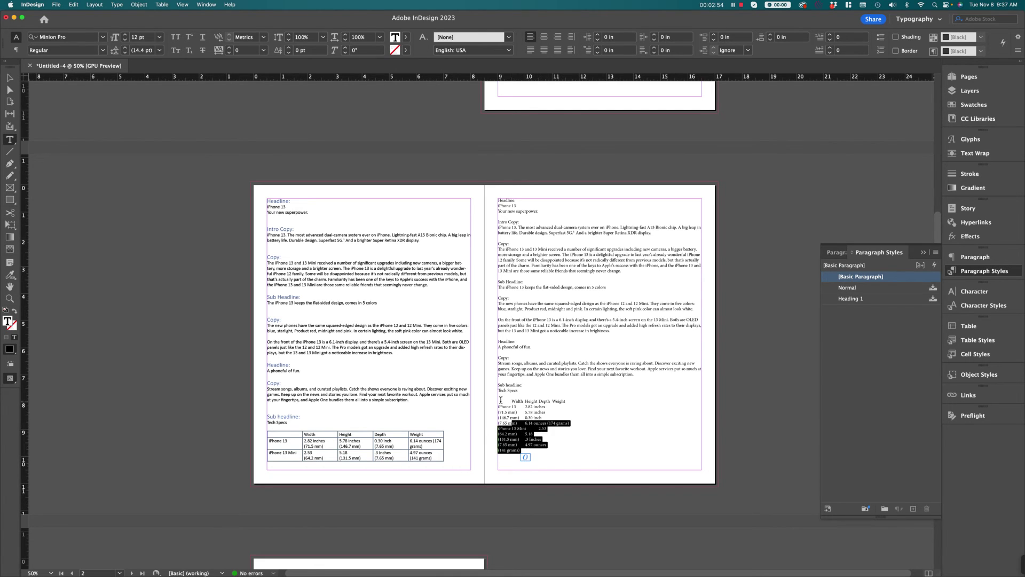
click(501, 399)
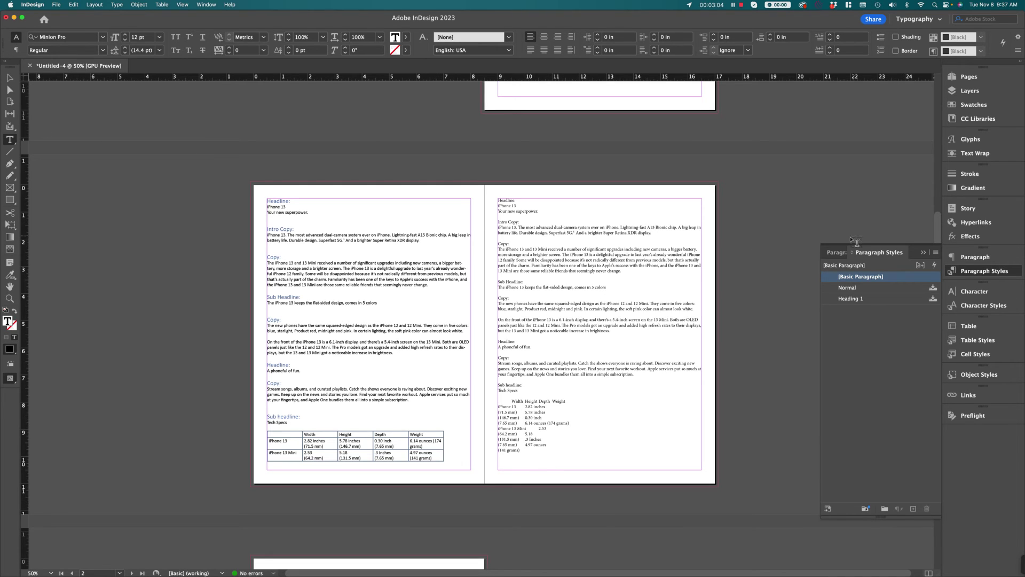
Compare the paragraph styles applied to the placed text on the left page and the pasted text on the right page.
click(299, 234)
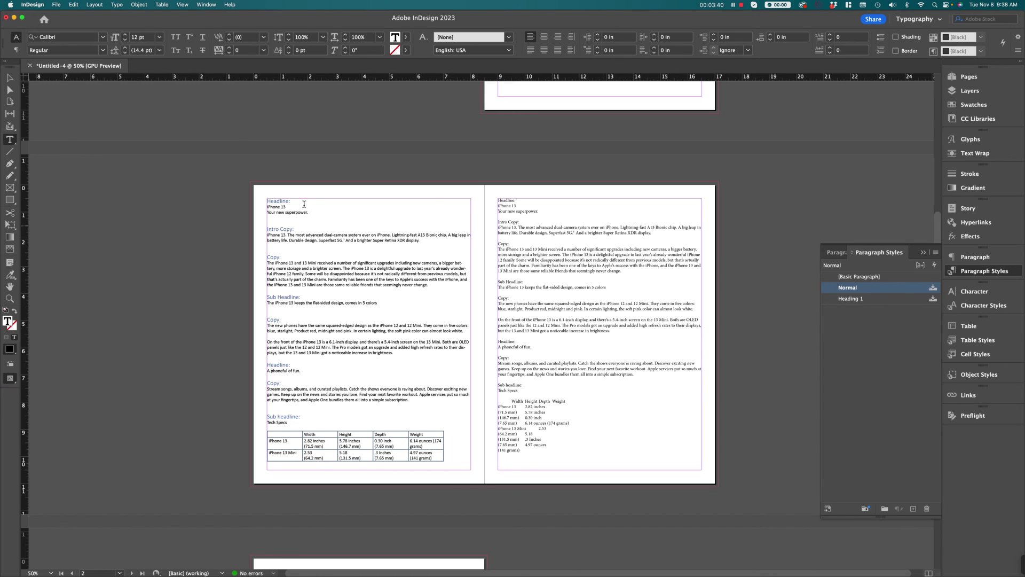
drag(304, 203, 608, 303)
click(454, 463)
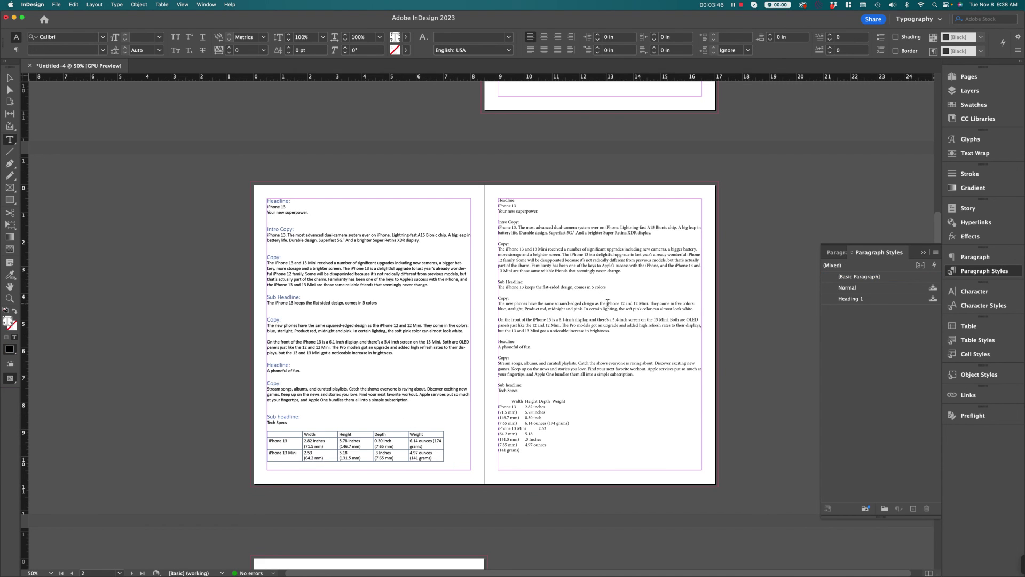
click(608, 303)
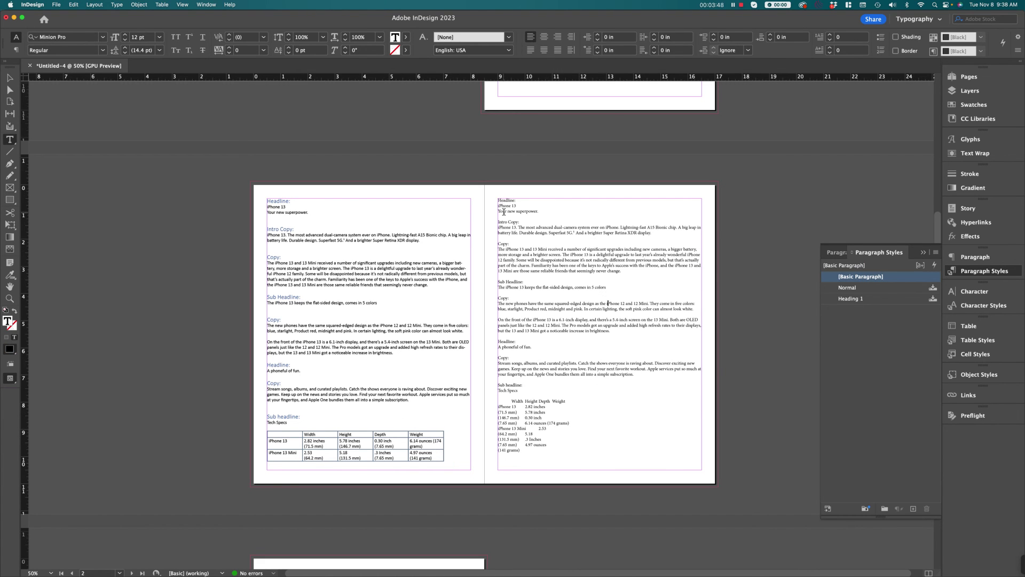
drag(504, 219, 609, 450)
click(609, 448)
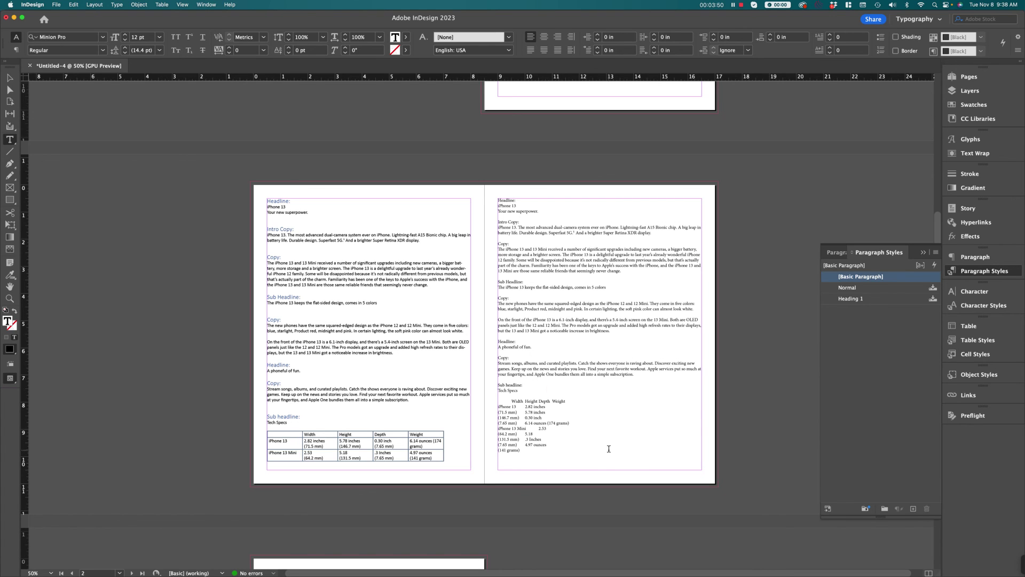